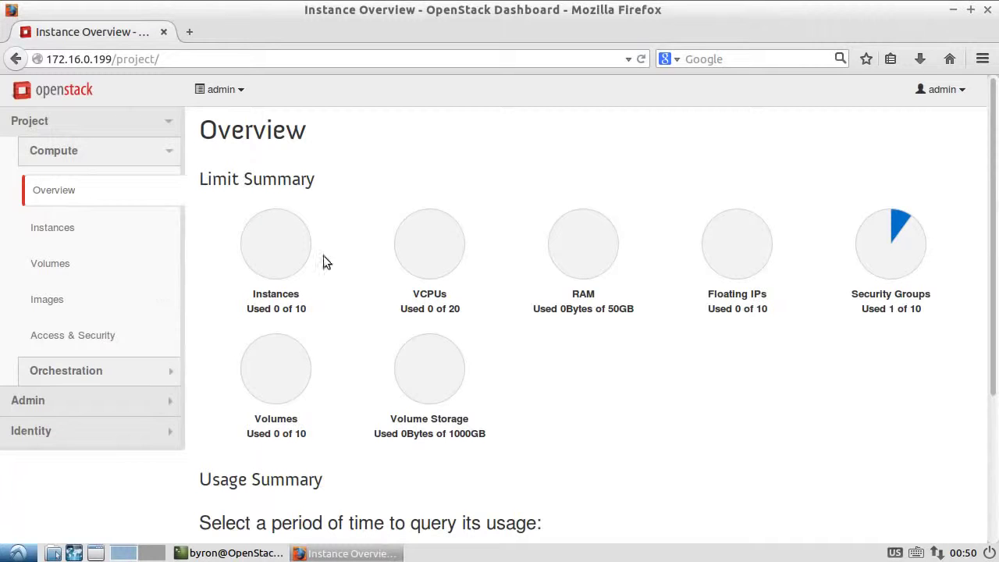
{"action": "left_click", "coordinate": [95, 227]}
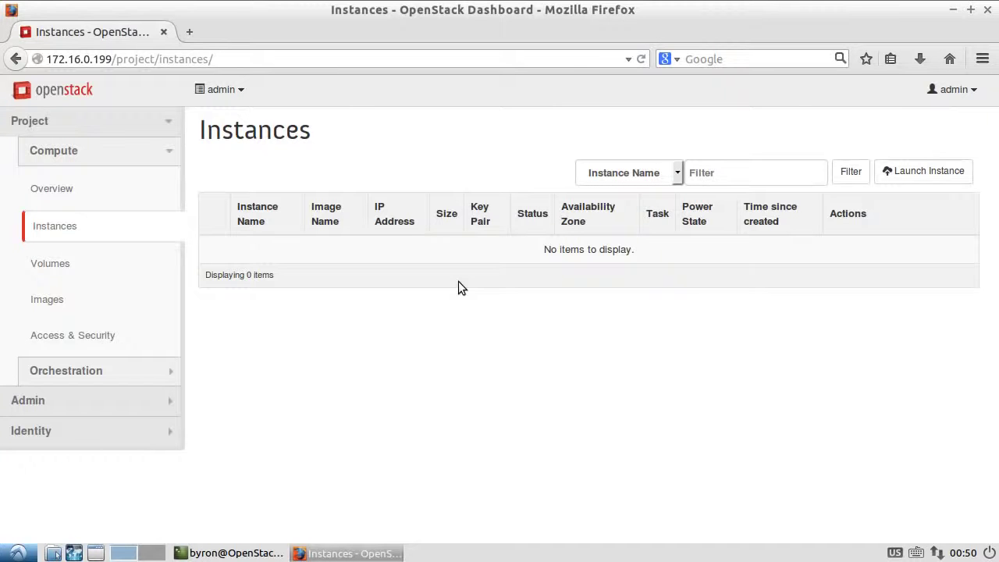
{"action": "left_click", "coordinate": [97, 306]}
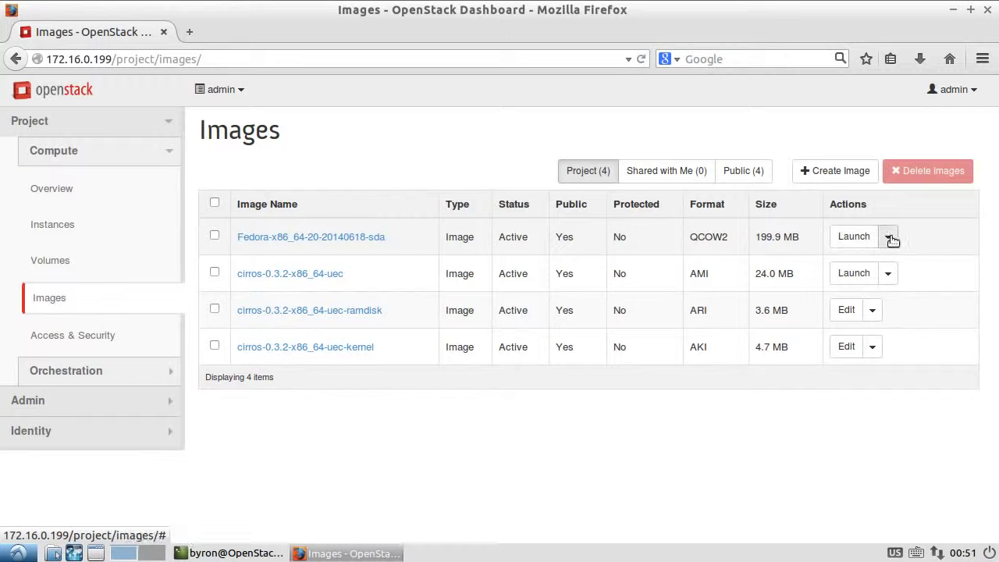
{"action": "left_click", "coordinate": [859, 238]}
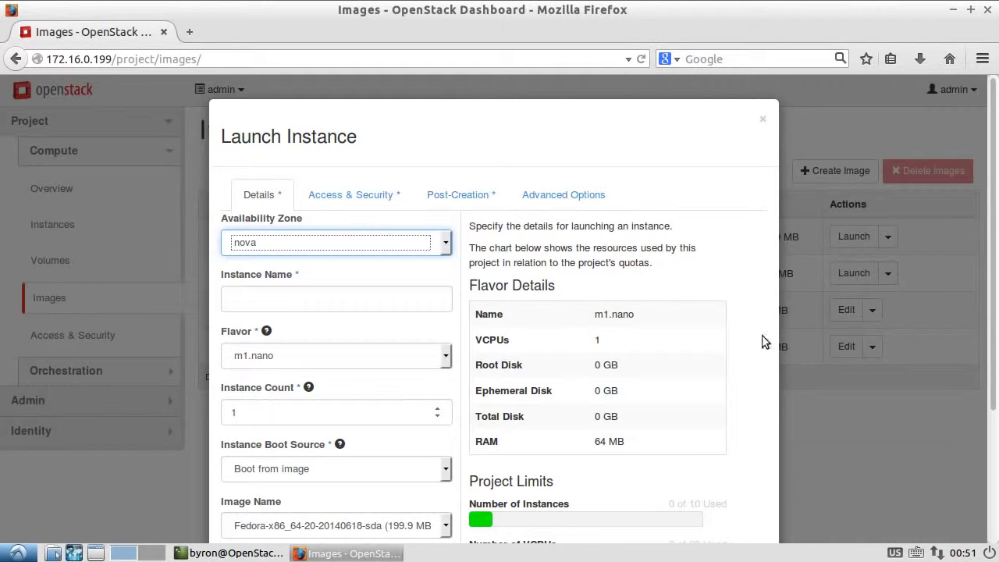
{"action": "scroll", "coordinate": [774, 371], "scroll_direction": "down", "scroll_amount": 3}
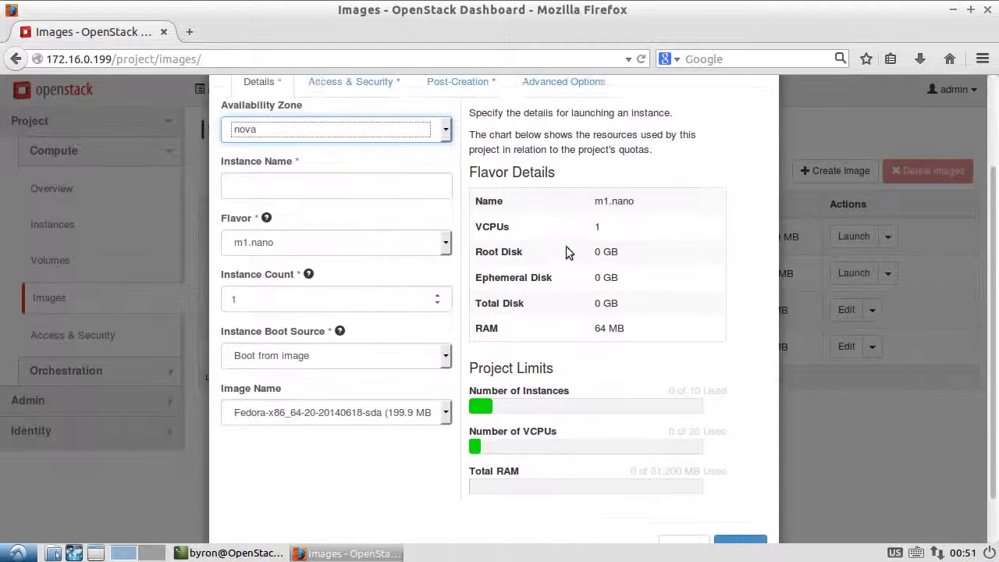
{"action": "scroll", "coordinate": [468, 248], "scroll_direction": "up", "scroll_amount": 1}
{"action": "left_click", "coordinate": [340, 220]}
{"action": "type", "text": "Test"}
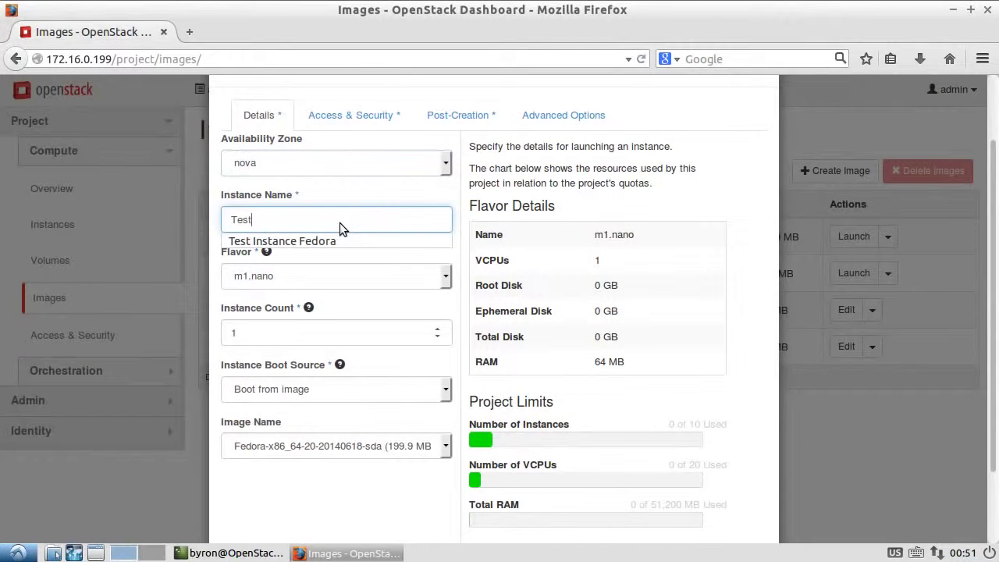
{"action": "key", "text": "Down"}
{"action": "key", "text": "Tab"}
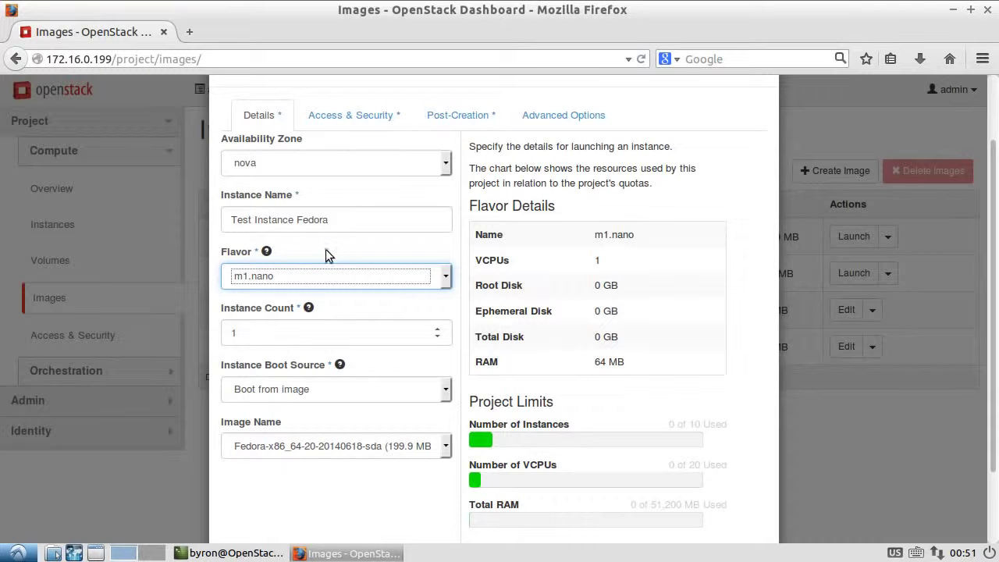
{"action": "left_click", "coordinate": [306, 269]}
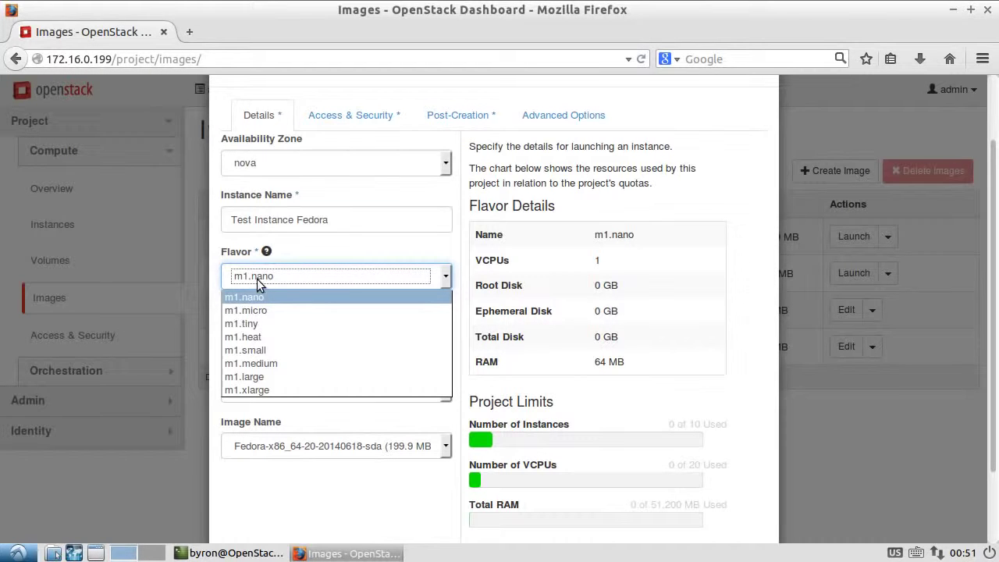
{"action": "left_click", "coordinate": [268, 364]}
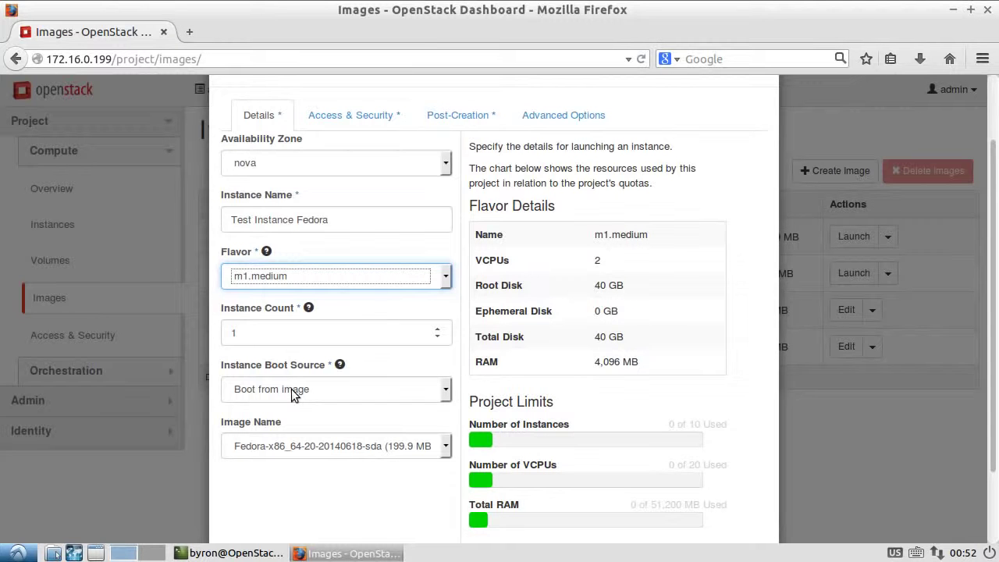
Review the new instance's access and security, post-creation and advanced options, and launch it with those defaults.
{"action": "left_click", "coordinate": [357, 116]}
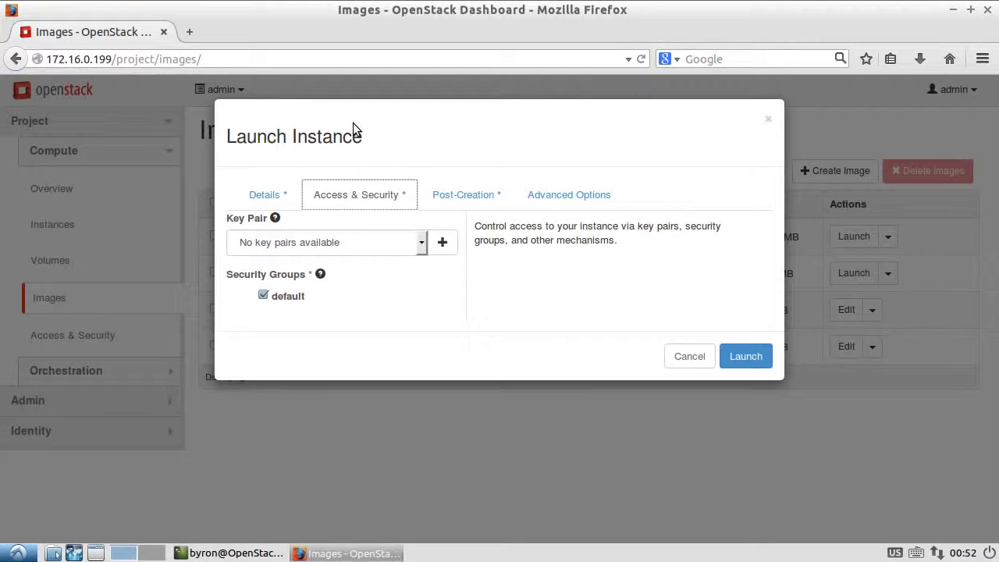
{"action": "left_click", "coordinate": [454, 197]}
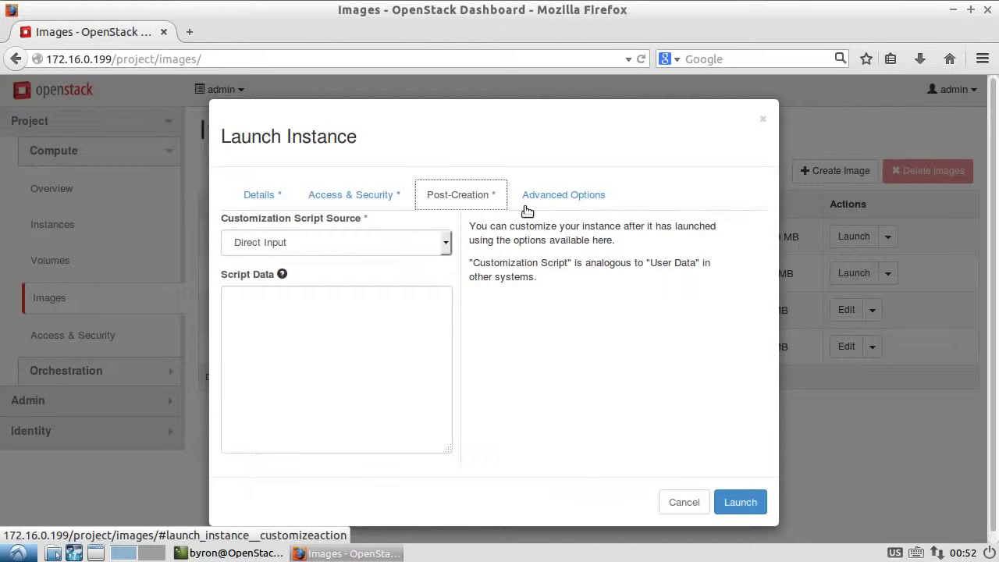
{"action": "left_click", "coordinate": [582, 201]}
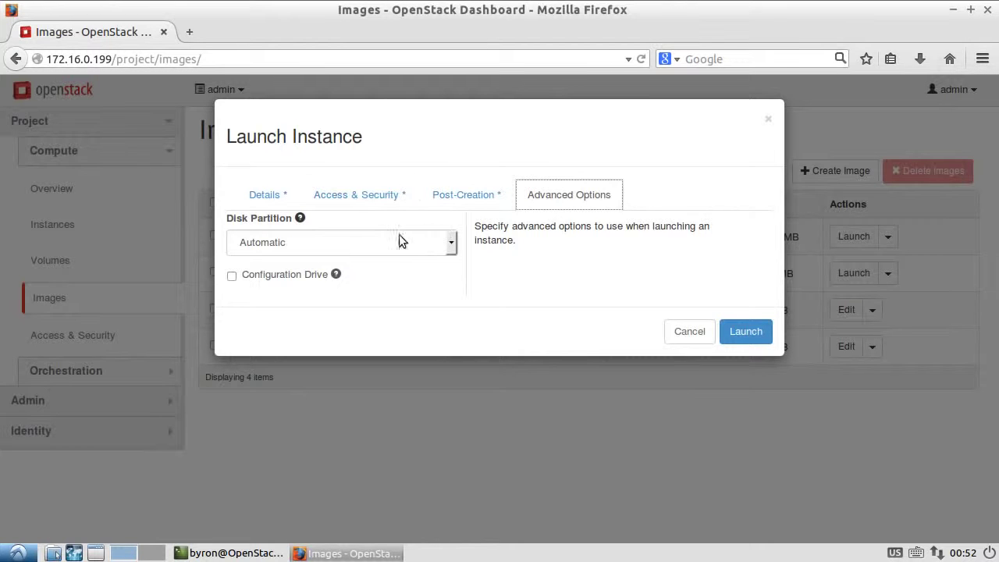
{"action": "left_click", "coordinate": [256, 196]}
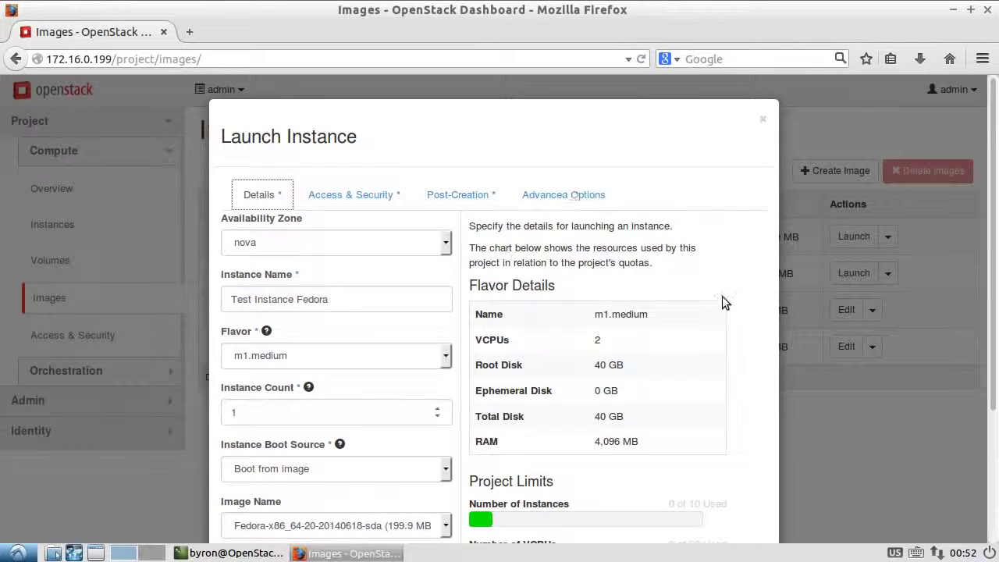
{"action": "scroll", "coordinate": [721, 308], "scroll_direction": "down", "scroll_amount": 3}
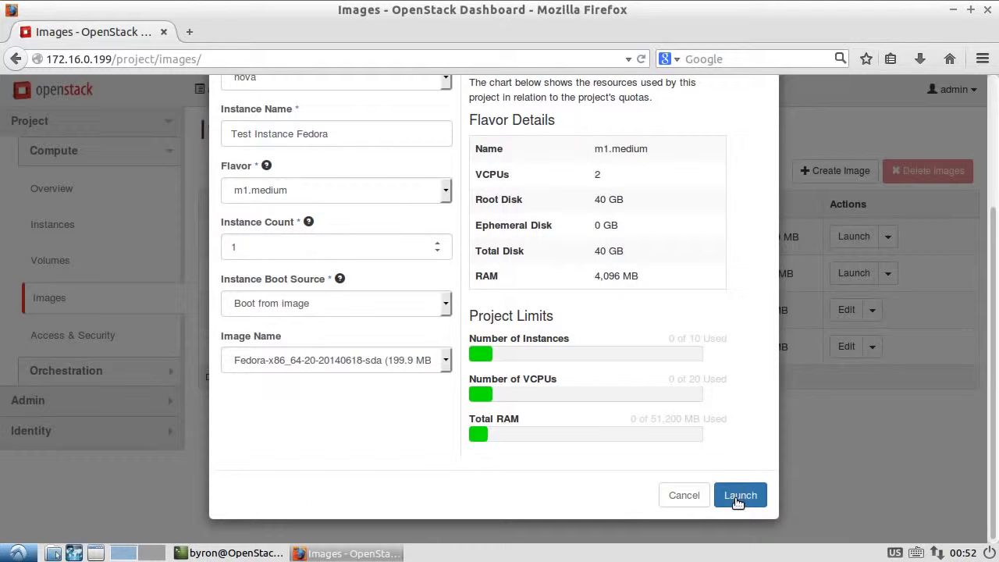
{"action": "left_click", "coordinate": [739, 498]}
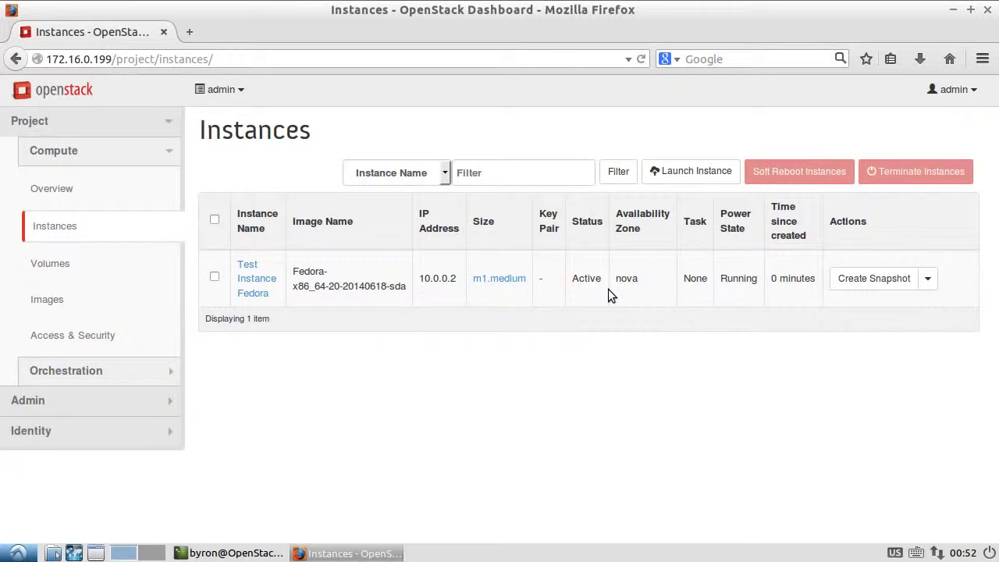
Open the console of Test Instance Fedora and examine its boot output.
{"action": "left_click", "coordinate": [928, 283]}
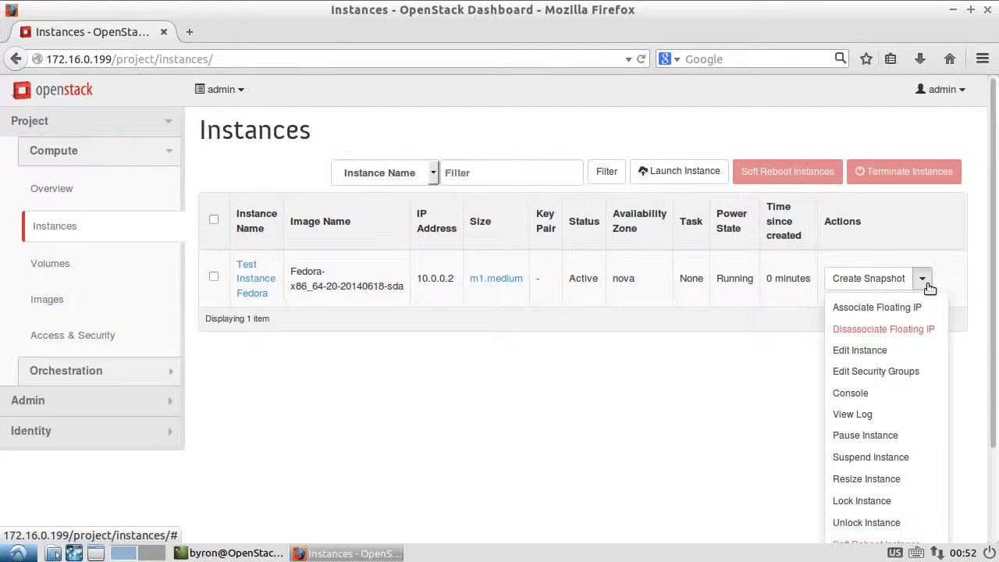
{"action": "left_click", "coordinate": [861, 394]}
{"action": "scroll", "coordinate": [812, 286], "scroll_direction": "down", "scroll_amount": 4}
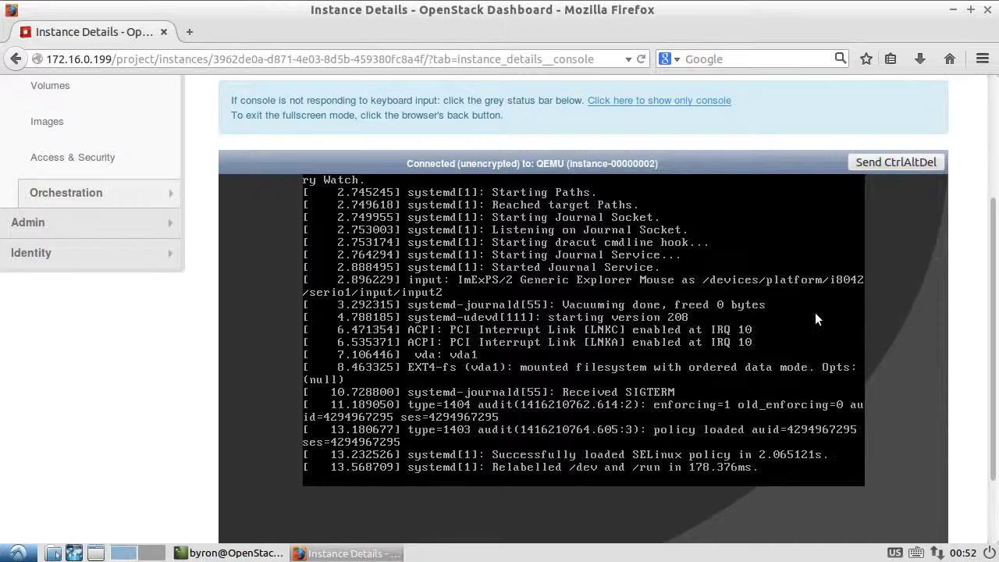
{"action": "left_click", "coordinate": [994, 129]}
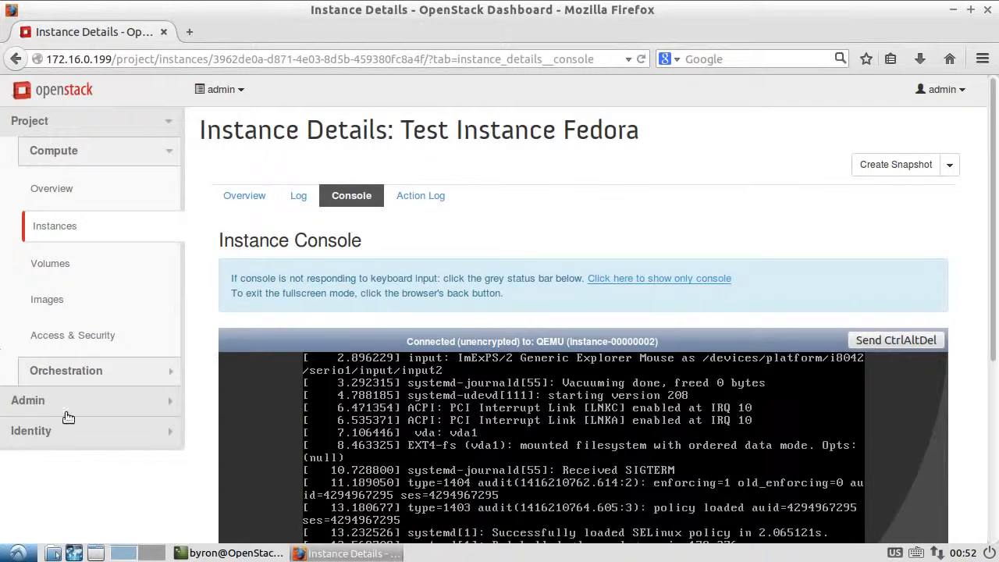
{"action": "left_click", "coordinate": [68, 303]}
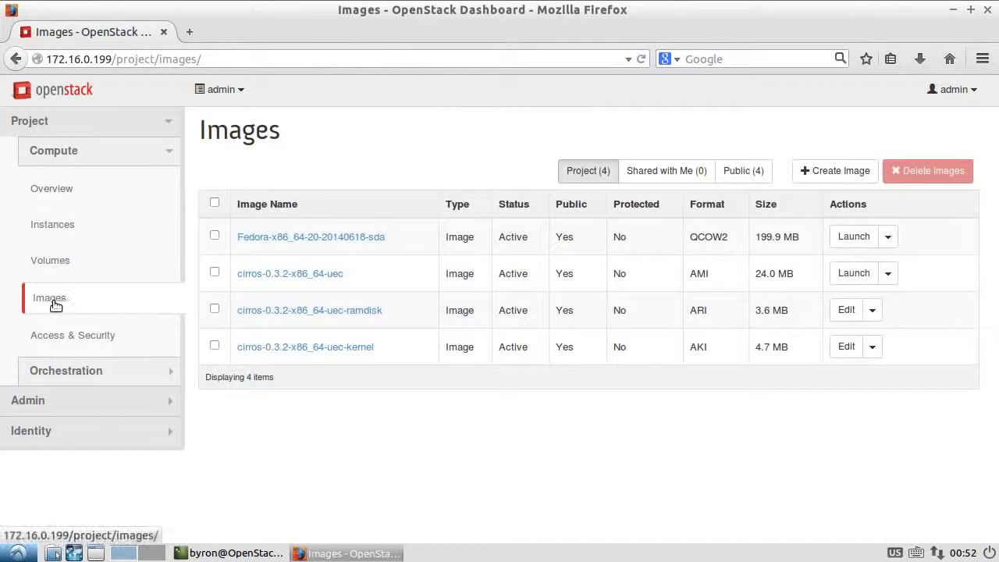
{"action": "left_click", "coordinate": [859, 239]}
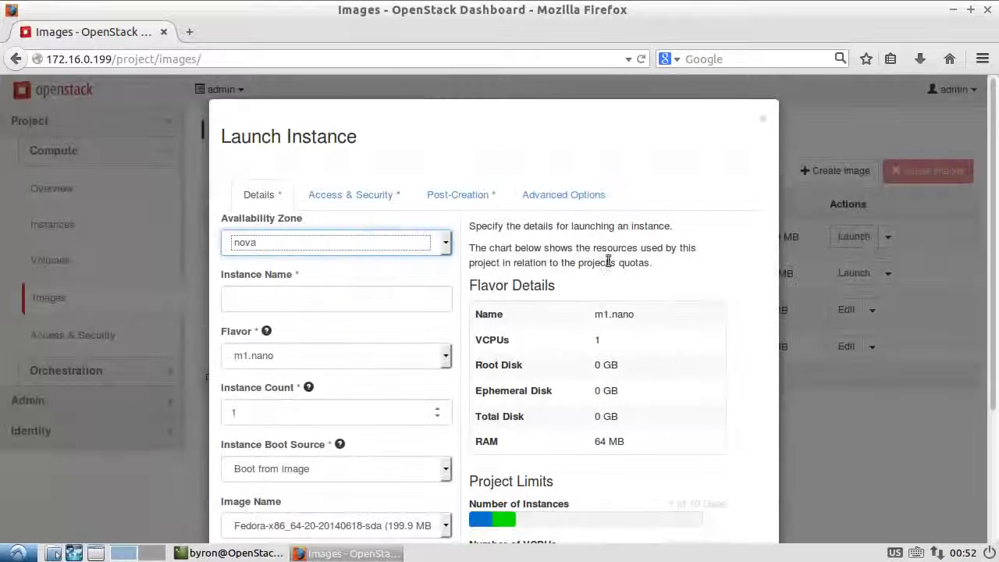
{"action": "left_click", "coordinate": [257, 249]}
{"action": "type", "text": "Test 2"}
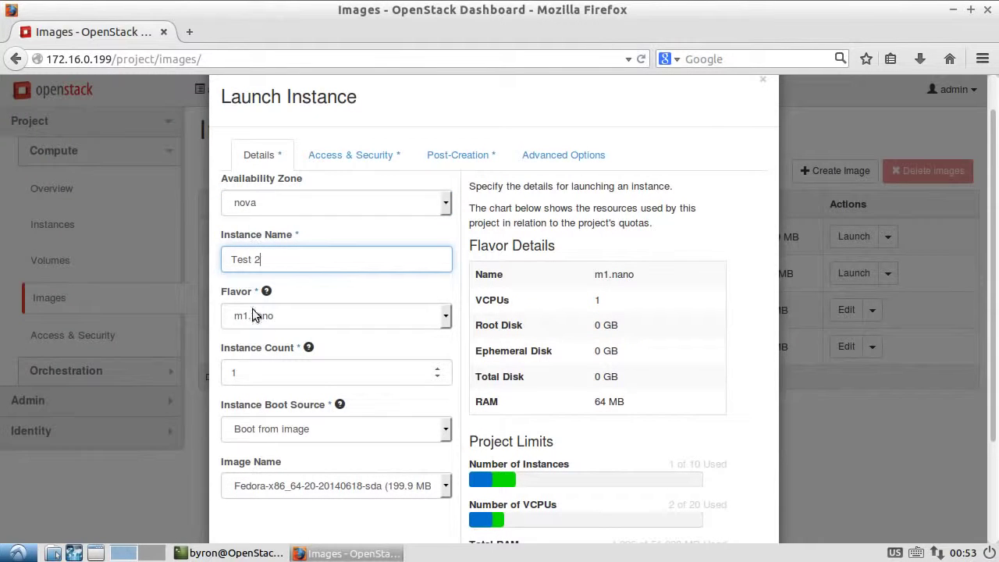
{"action": "left_click", "coordinate": [262, 317]}
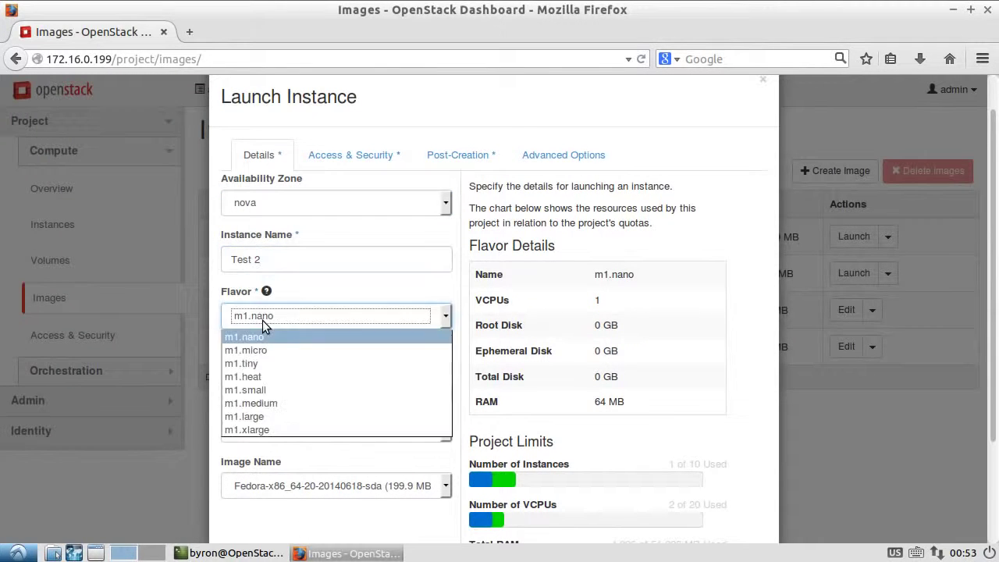
{"action": "left_click", "coordinate": [260, 393]}
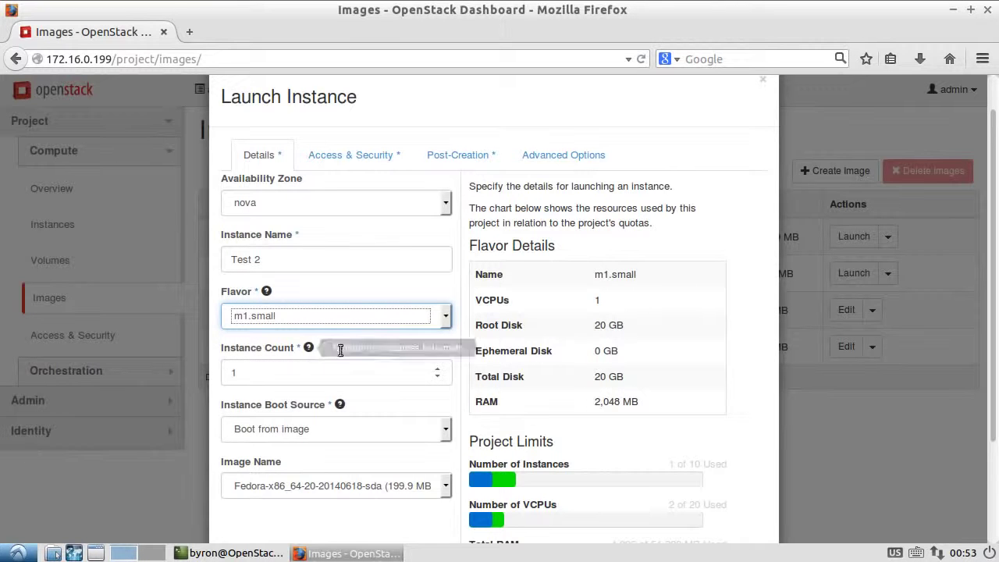
{"action": "scroll", "coordinate": [526, 476], "scroll_direction": "down", "scroll_amount": 3}
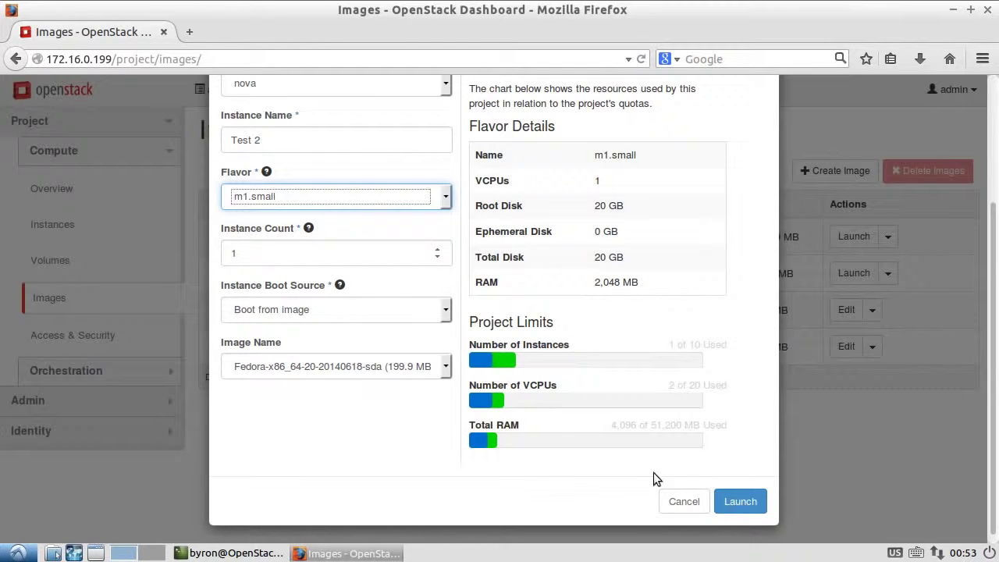
{"action": "left_click", "coordinate": [740, 504]}
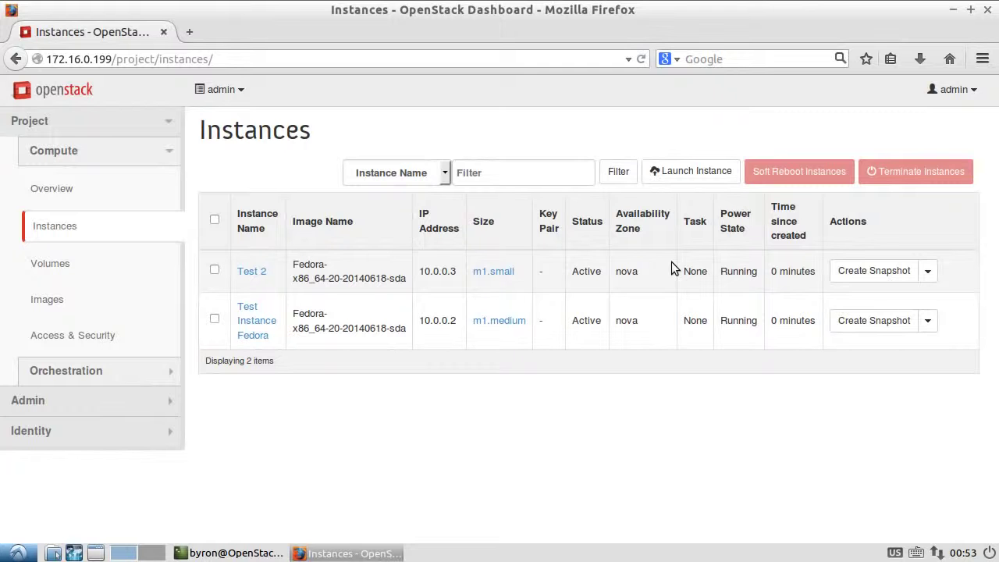
Examine the boot output in the Test 2 instance's console and open the project's resource usage overview.
{"action": "left_click", "coordinate": [929, 273]}
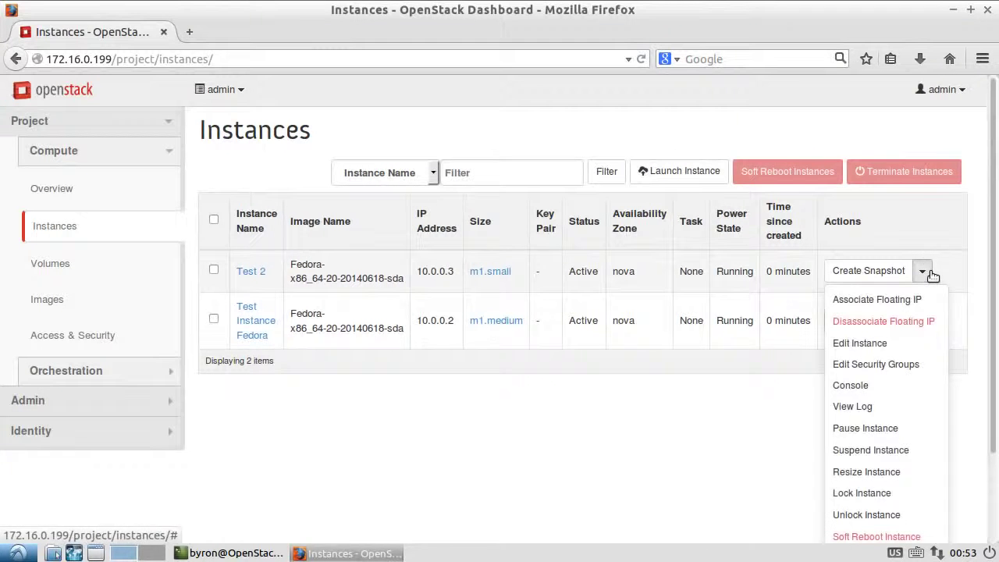
{"action": "left_click", "coordinate": [872, 392]}
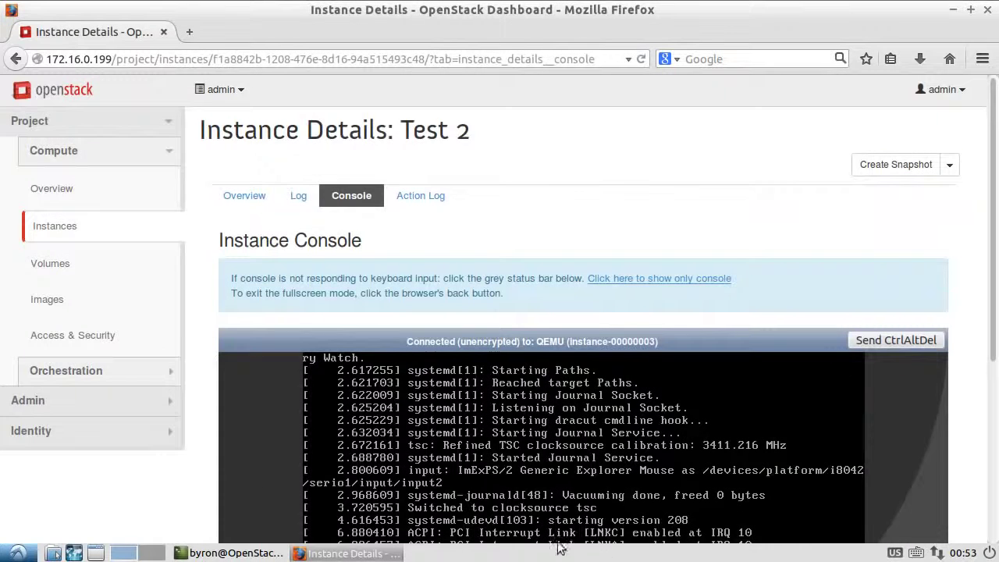
{"action": "scroll", "coordinate": [234, 456], "scroll_direction": "down", "scroll_amount": 5}
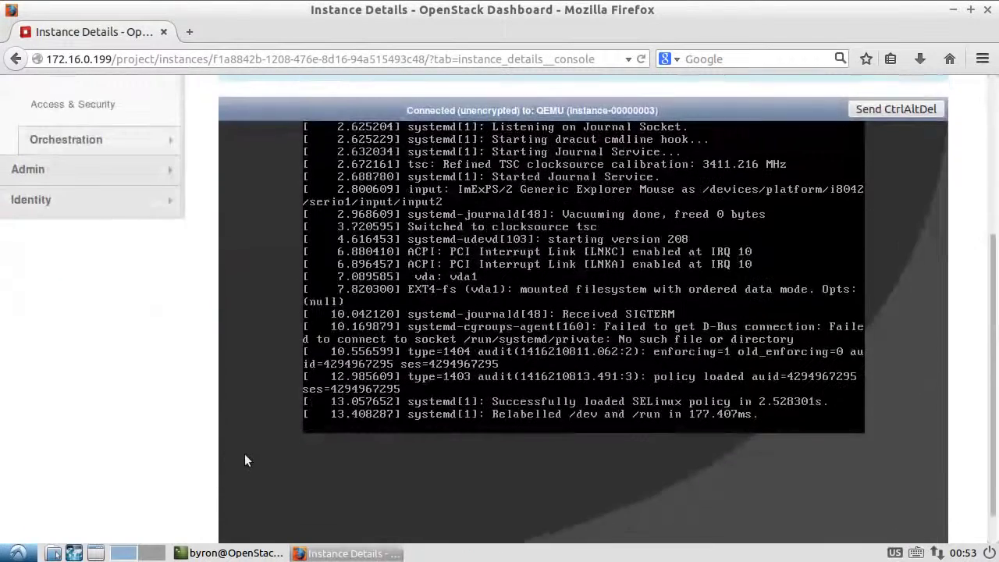
{"action": "scroll", "coordinate": [245, 453], "scroll_direction": "up", "scroll_amount": 5}
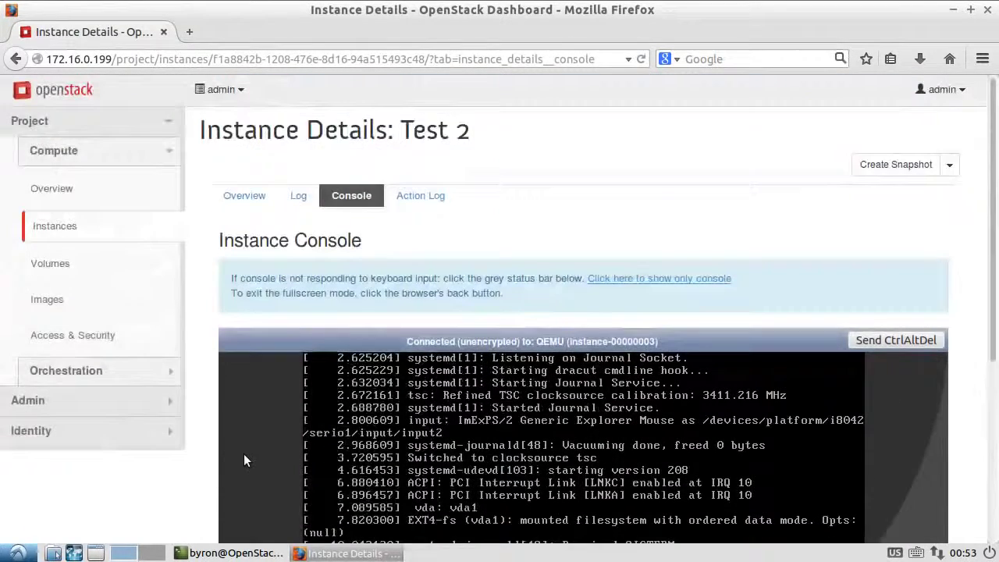
{"action": "left_click", "coordinate": [52, 172]}
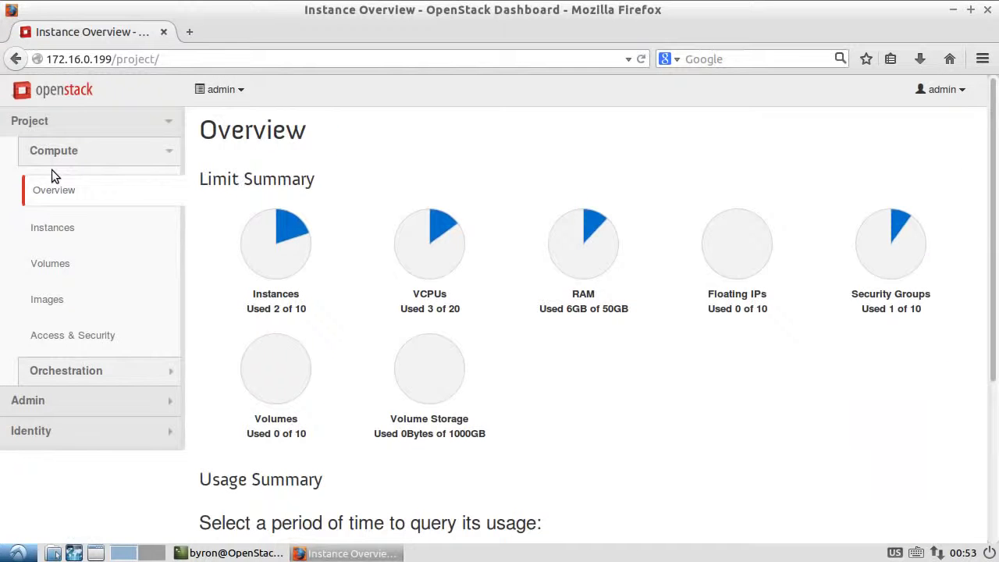